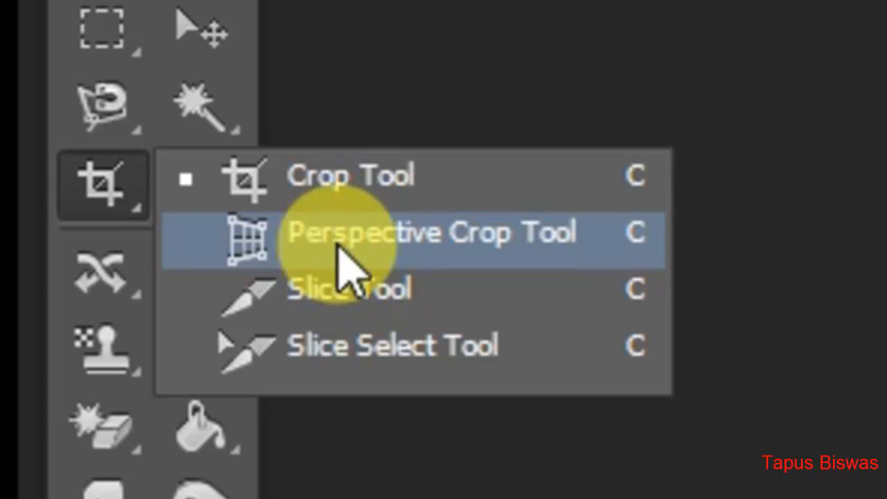
click(339, 244)
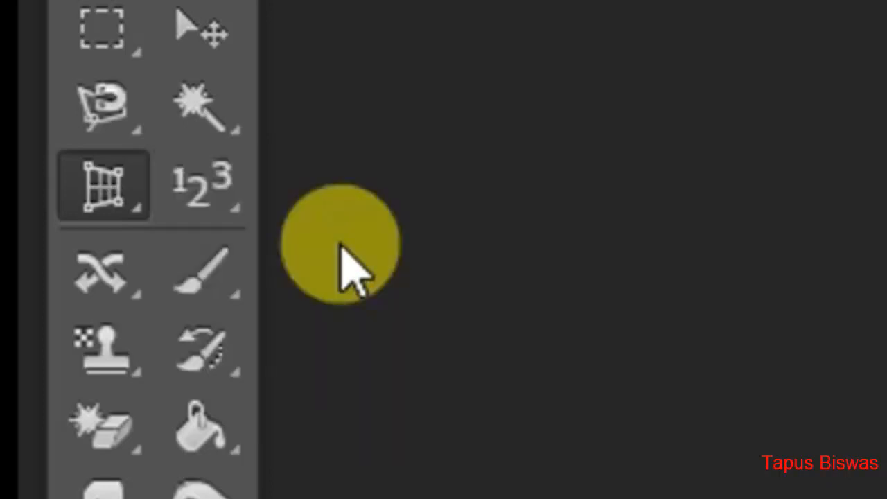
right_click(104, 208)
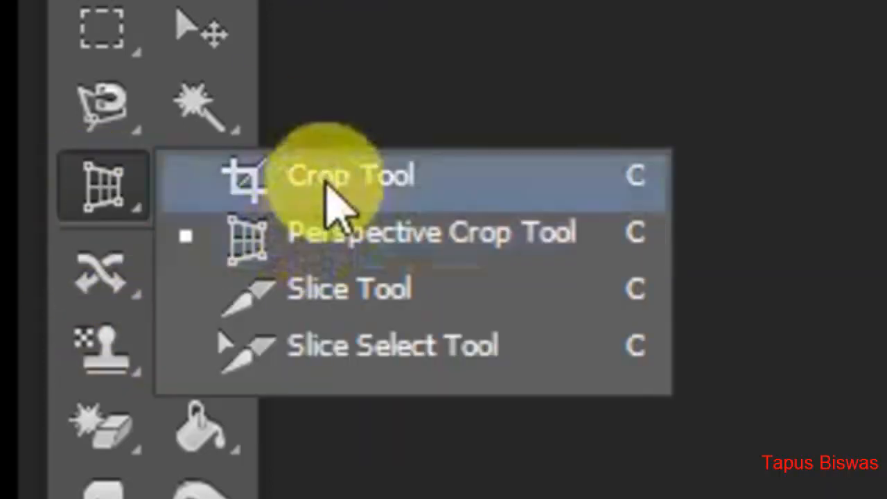
click(329, 179)
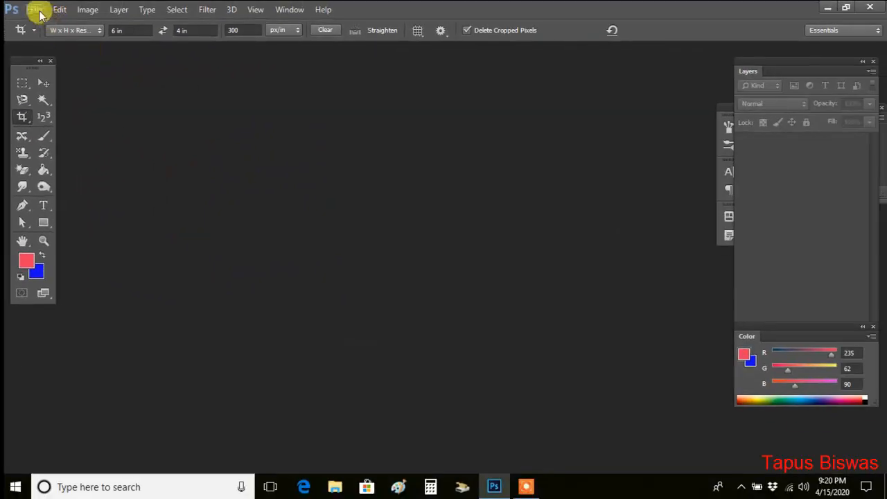
Open the photo kajal_agarwal_hot_wallpapers_in_businessman_2616 (1).jpg from the Femal picture folder
click(36, 10)
click(76, 74)
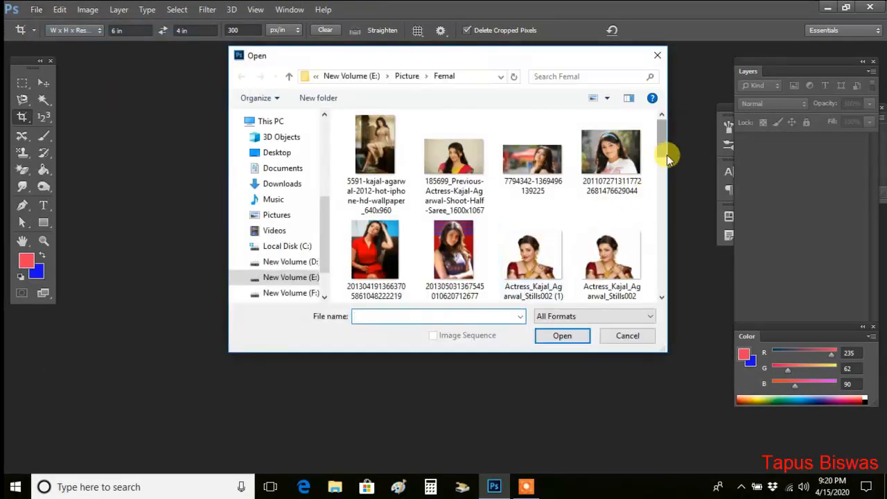
drag(665, 144, 663, 217)
click(533, 232)
click(562, 335)
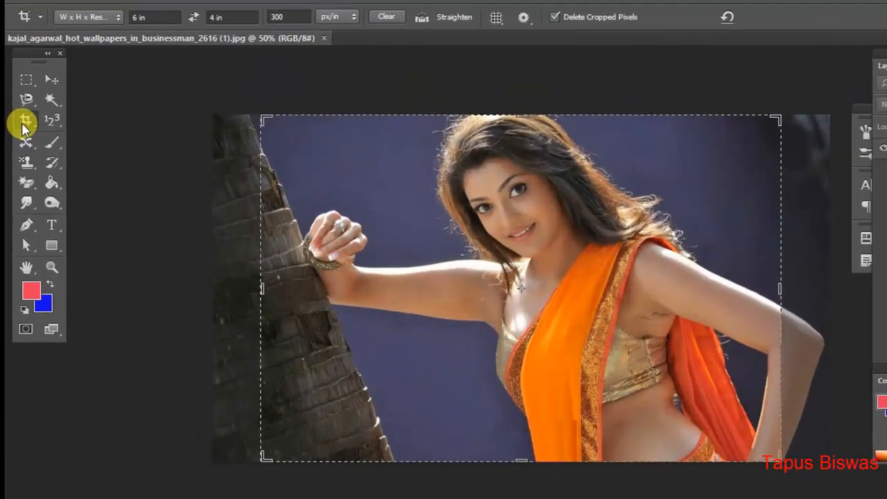
Set the regular Crop Tool's size to 4 in wide by 6 in high
right_click(24, 118)
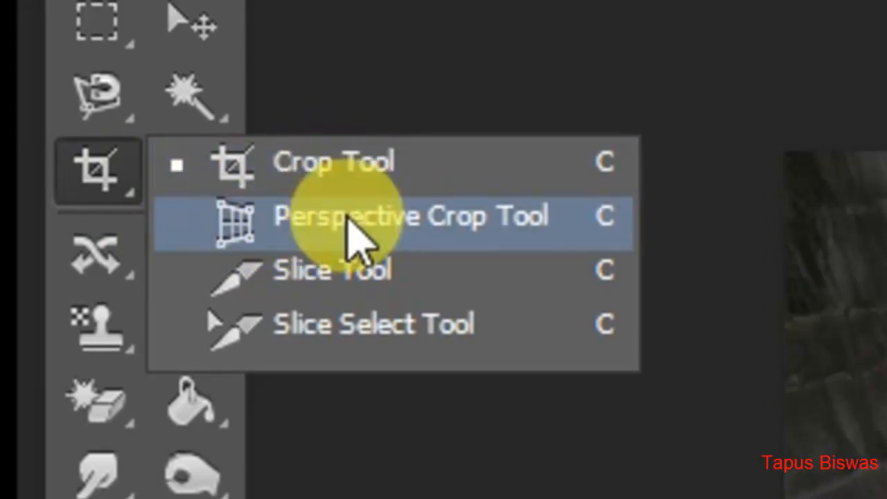
click(342, 177)
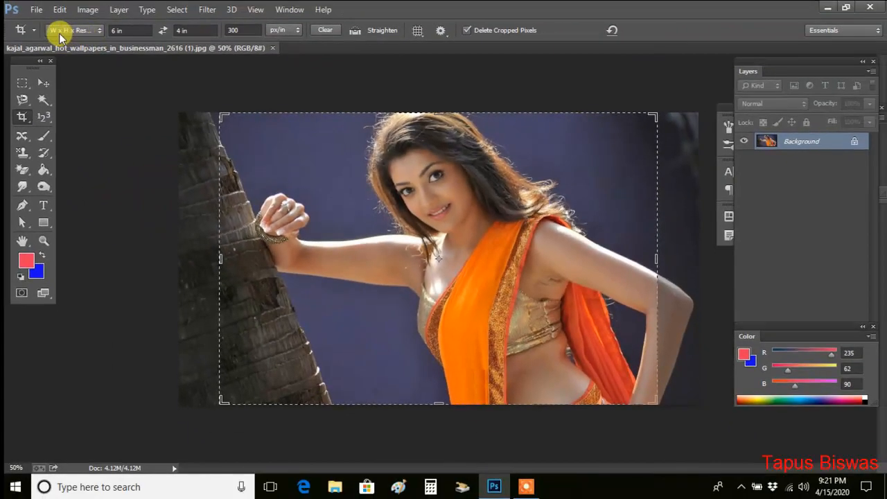
click(142, 17)
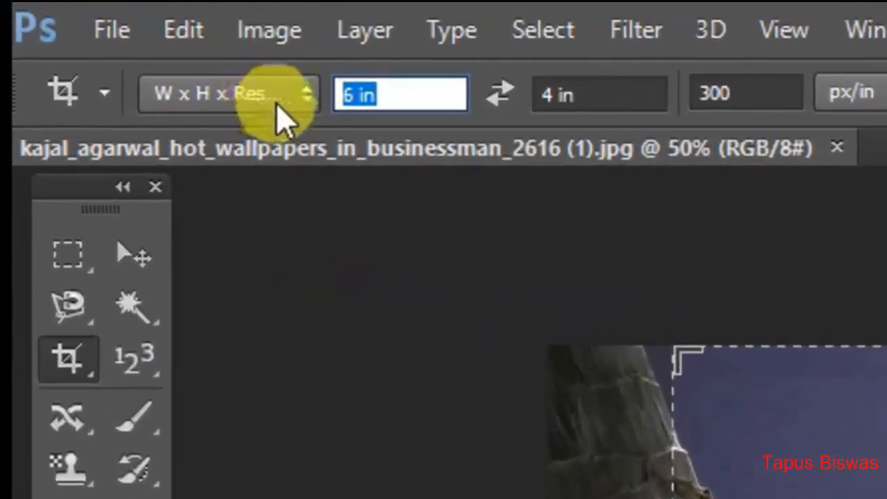
text(4)
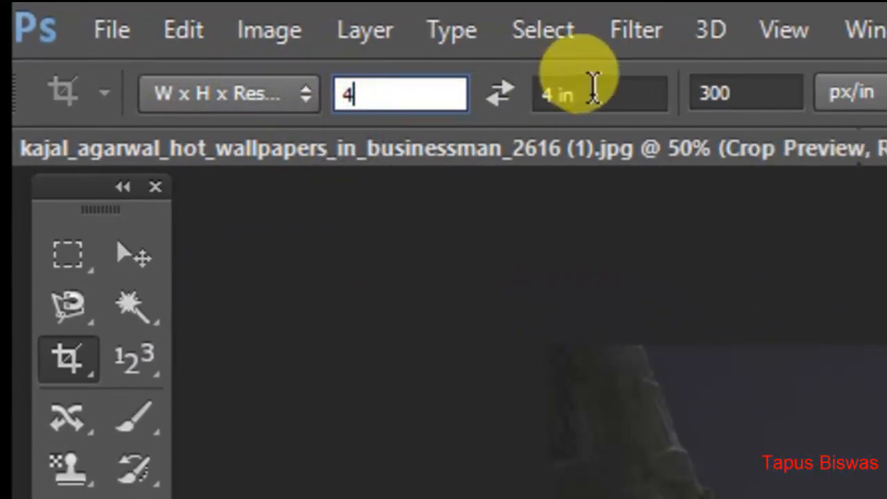
click(594, 87)
text(6)
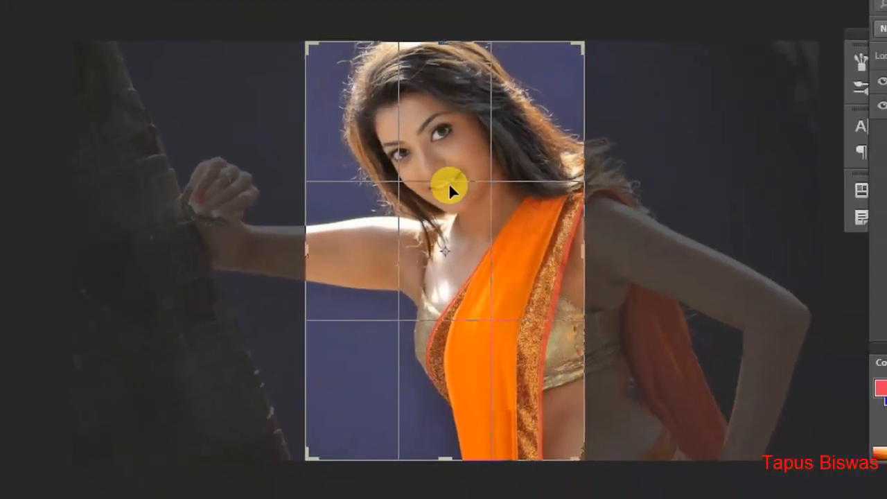
Shift the photo sideways inside the crop frame so the woman's face and upper body fill it
drag(788, 359, 752, 364)
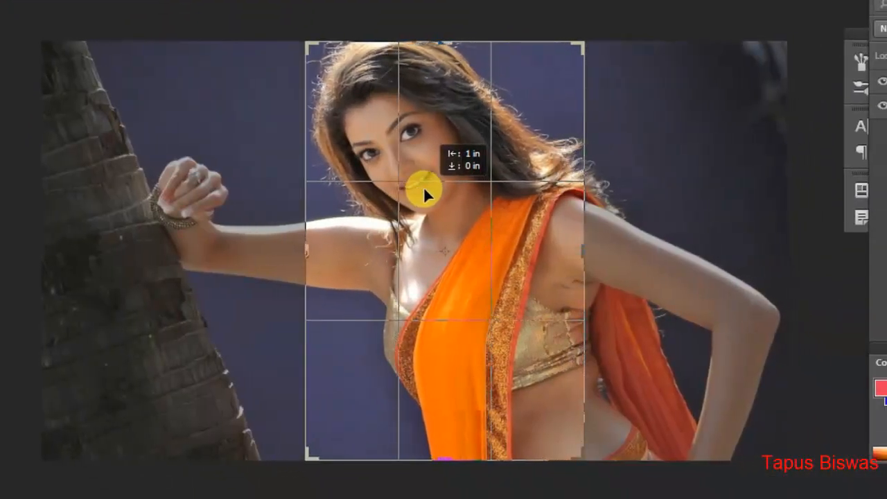
mouse_move(423, 186)
mouse_down()
mouse_move(432, 188)
mouse_move(424, 187)
mouse_up()
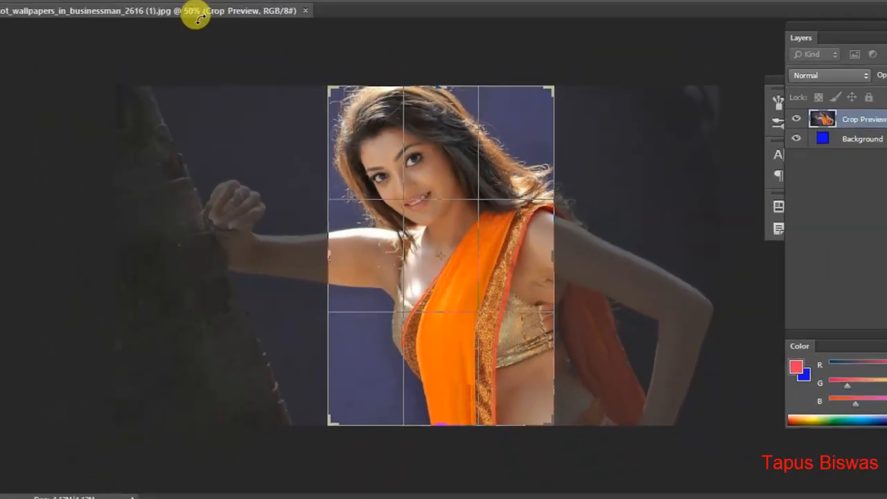
click(206, 30)
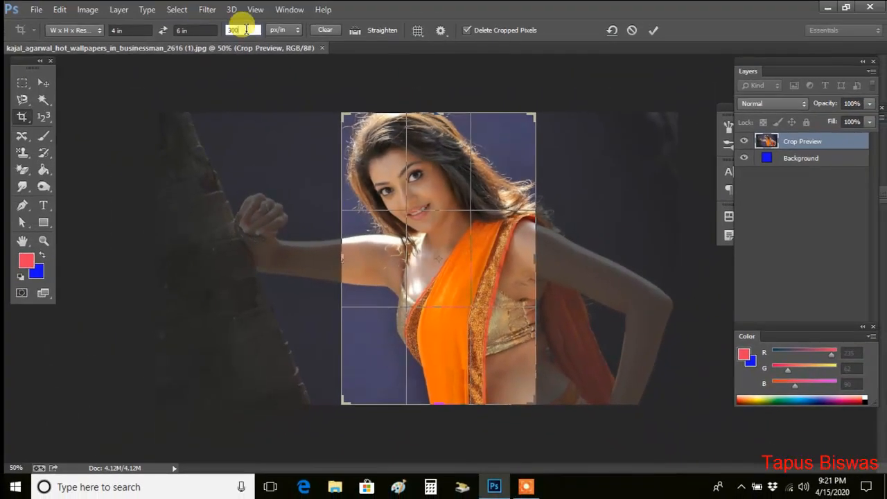
Try enlarging the crop frame past the photo's edges, reposition the photo, and shrink the frame back to the photo's height
drag(345, 259, 286, 258)
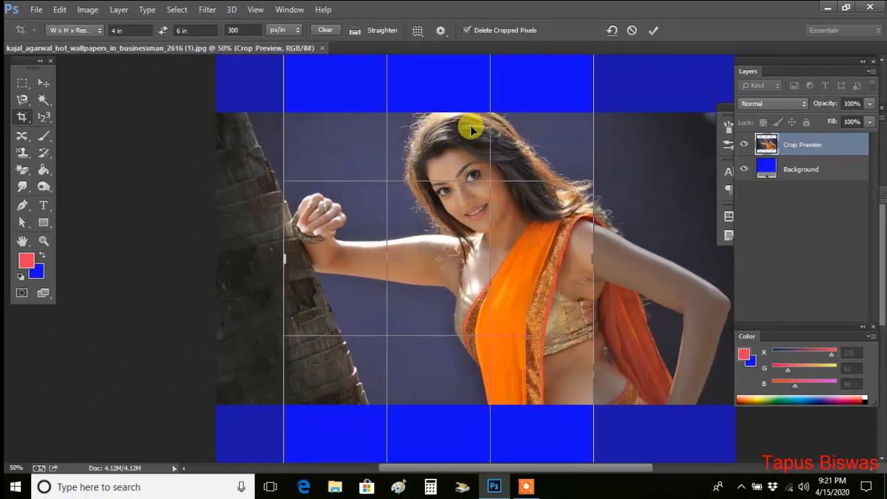
drag(469, 127, 474, 148)
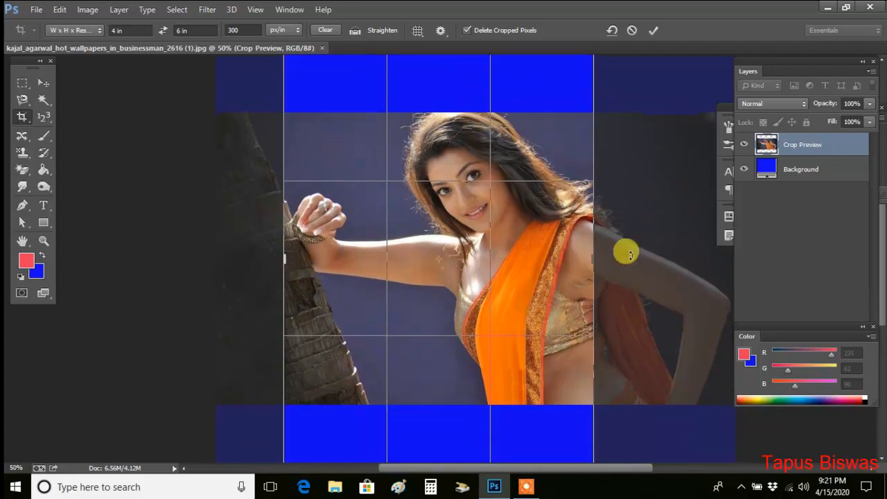
drag(593, 259, 659, 263)
drag(480, 209, 482, 204)
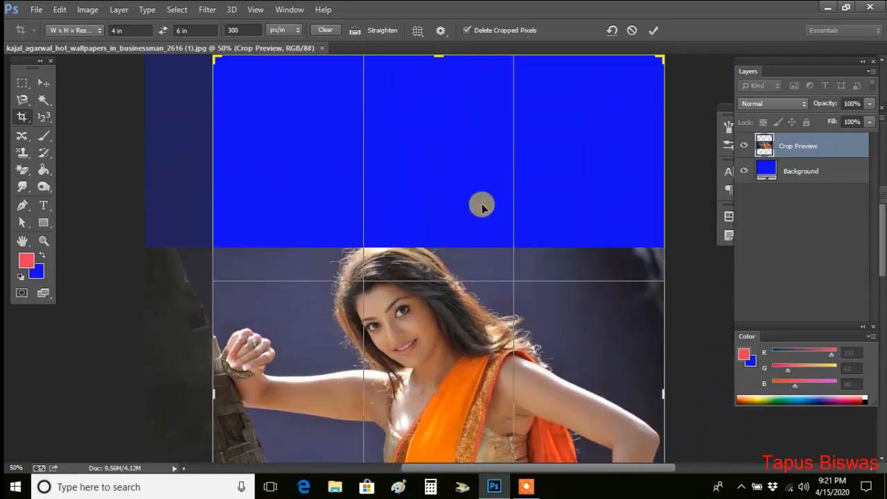
drag(432, 86, 424, 179)
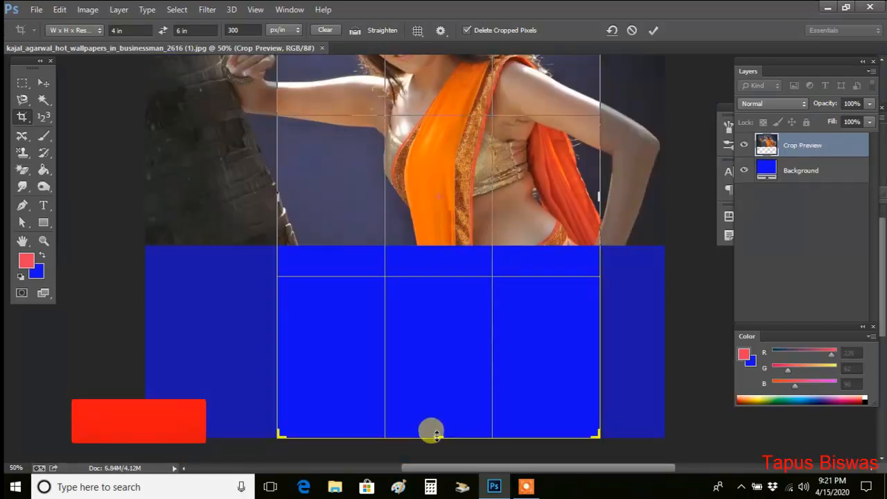
drag(430, 430, 520, 363)
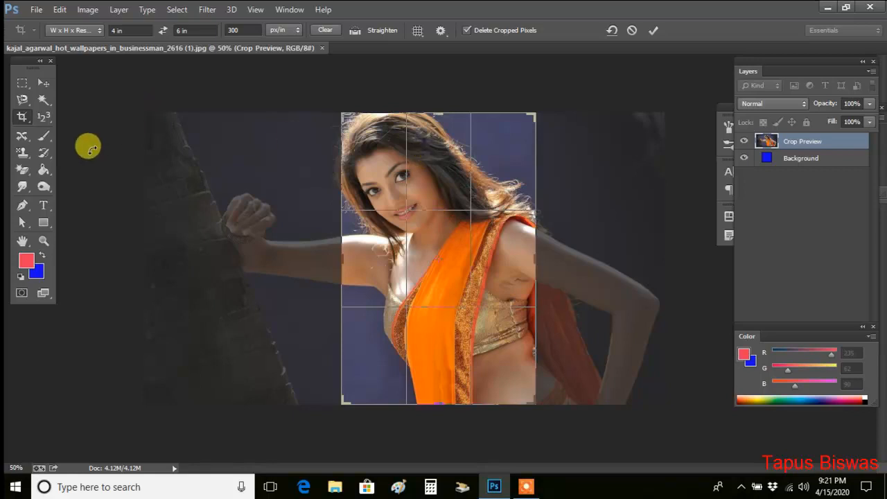
Switch to the Perspective Crop Tool and discard the pending crop
right_click(25, 121)
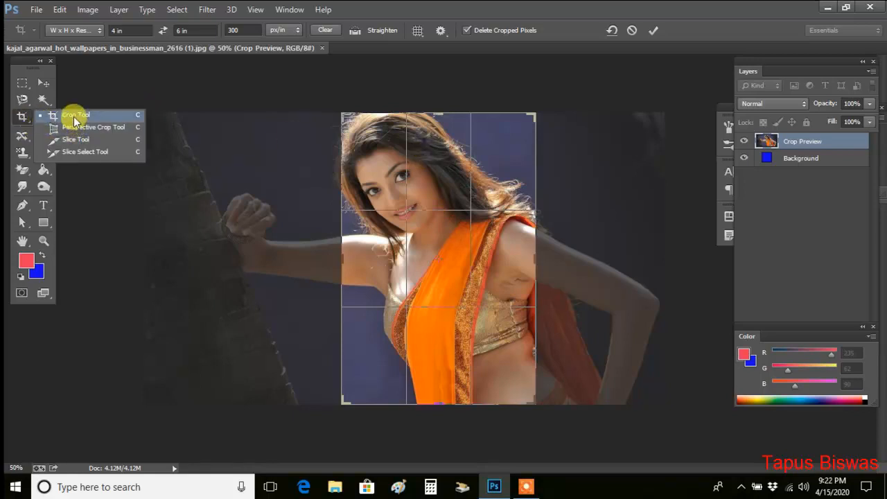
click(25, 116)
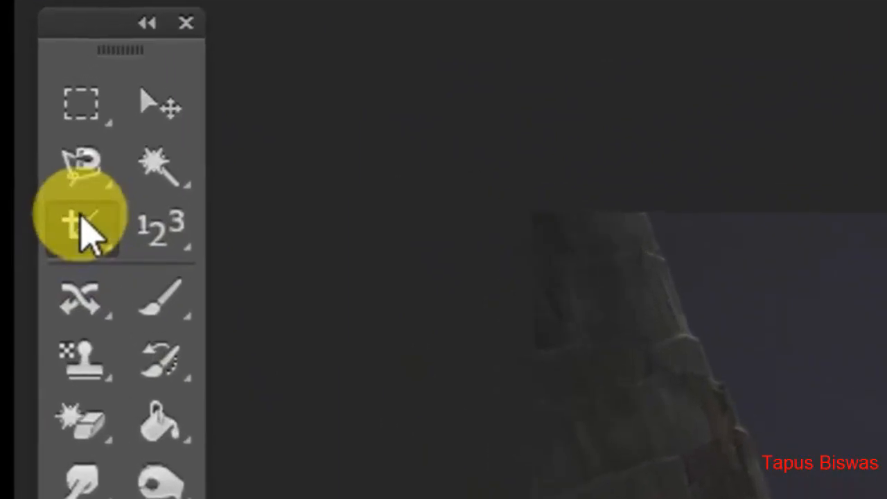
right_click(21, 116)
click(294, 251)
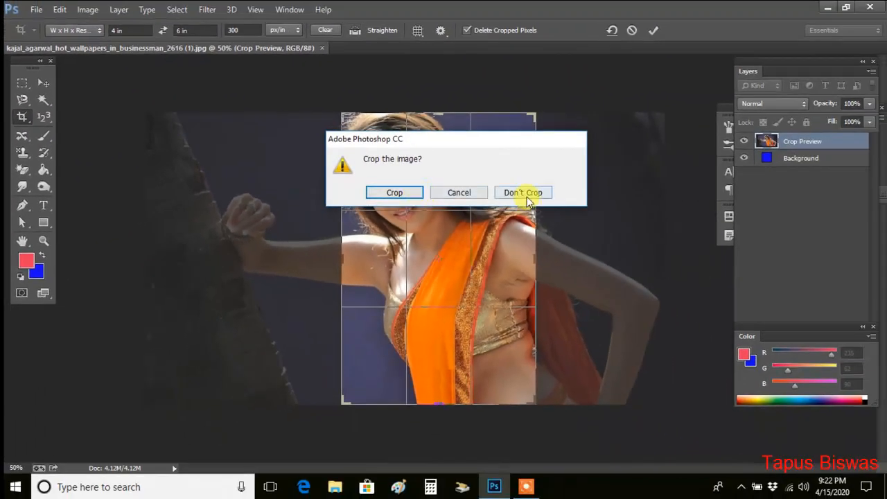
click(526, 197)
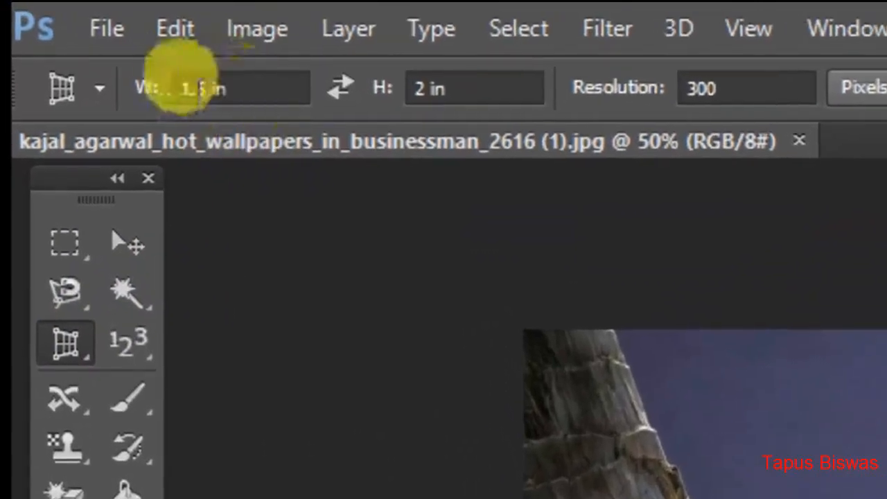
Set the perspective crop size to 4 in wide by 6 in high
drag(105, 32, 60, 30)
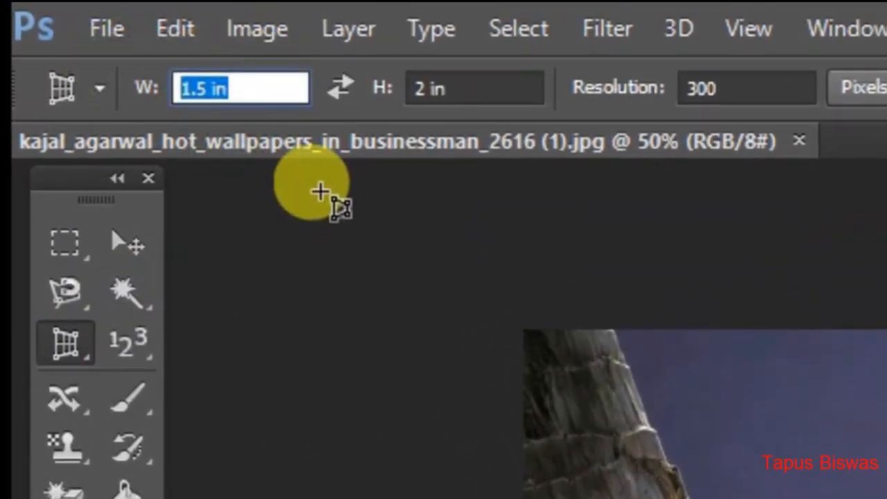
text(4)
key(Tab)
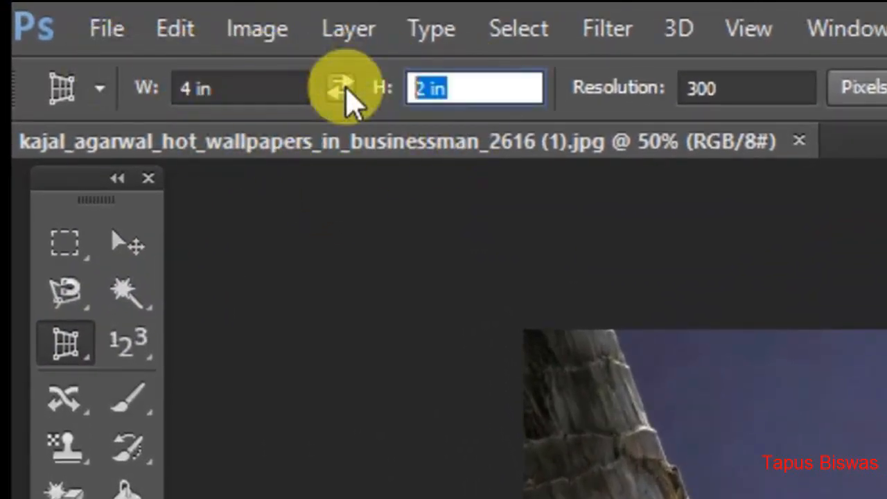
text(6)
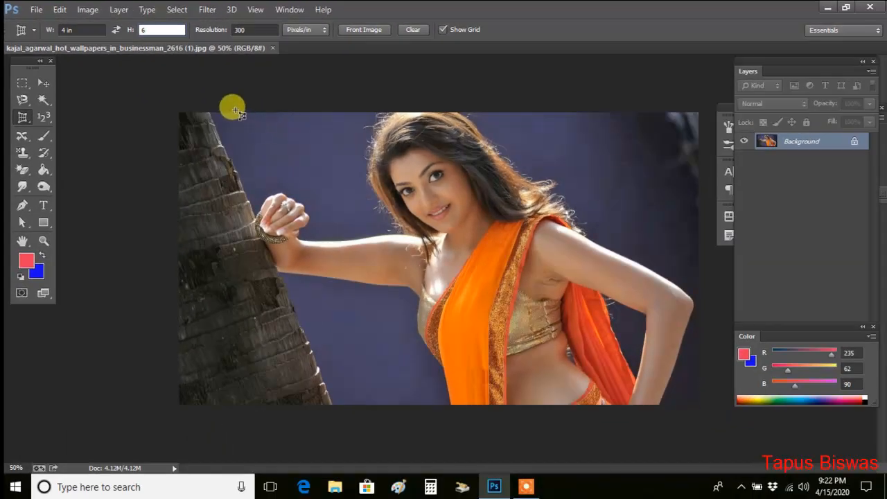
Perspective-crop the photo to an area from the woman's raised hand to the photo's far edge at full height
drag(236, 111, 695, 407)
drag(235, 258, 251, 259)
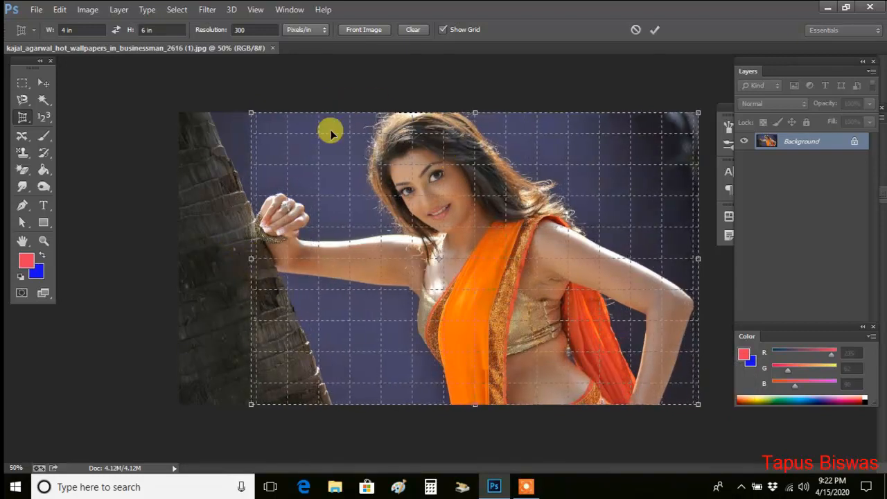
click(656, 30)
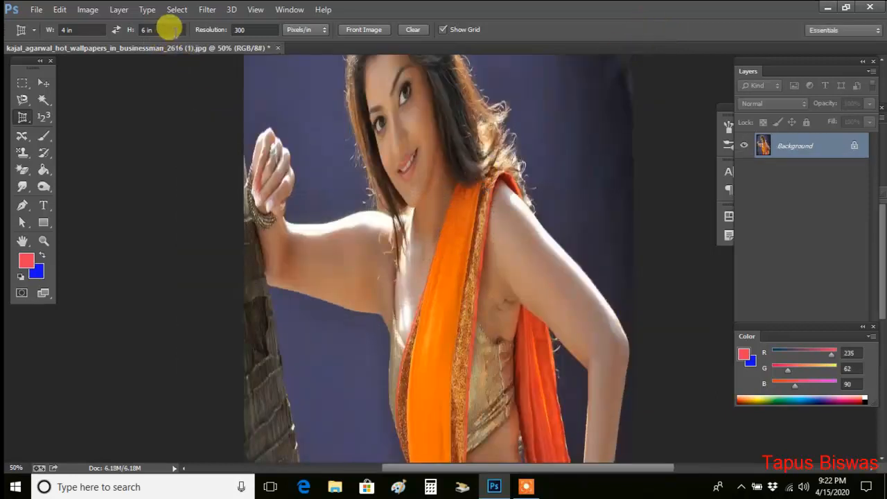
Select the whole cropped photo and copy it
click(174, 11)
click(183, 24)
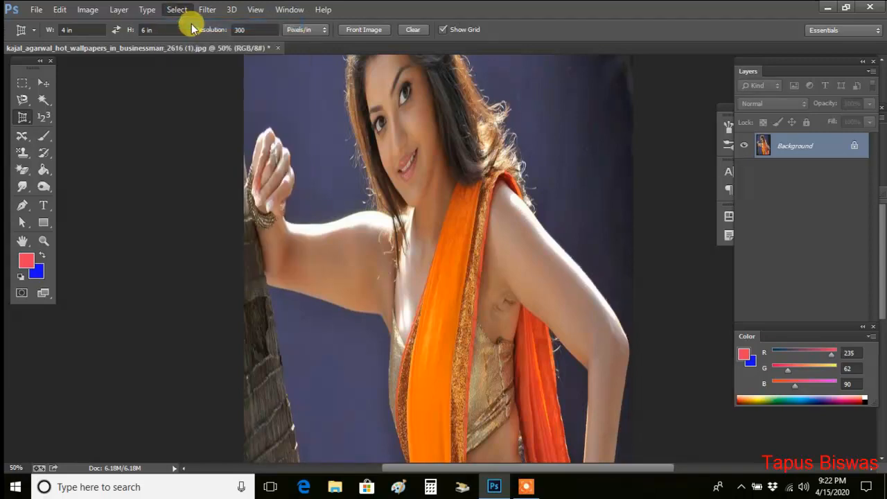
click(60, 9)
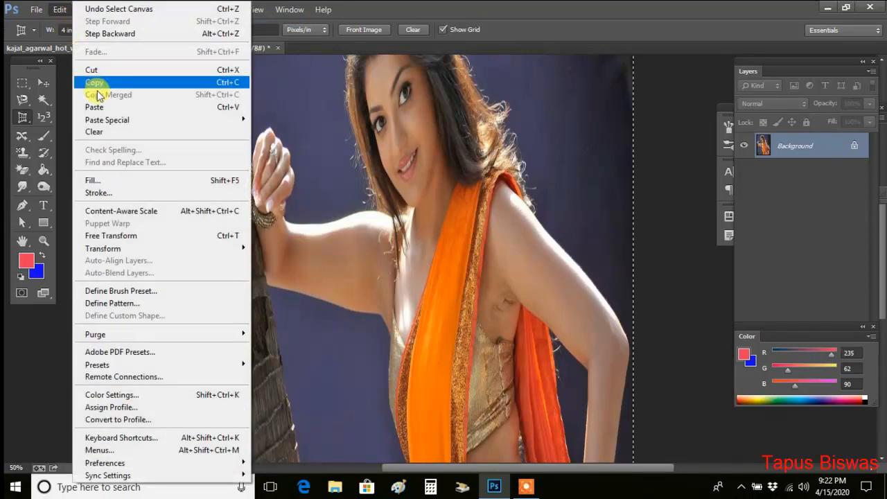
click(104, 83)
Create a new document 8 inches wide and 6 inches high at 300 pixels/inch with a white background
click(36, 10)
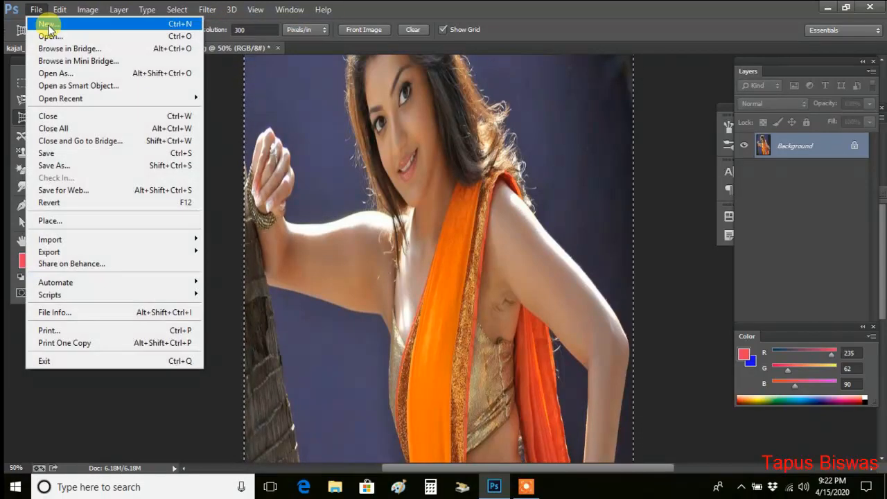
click(50, 24)
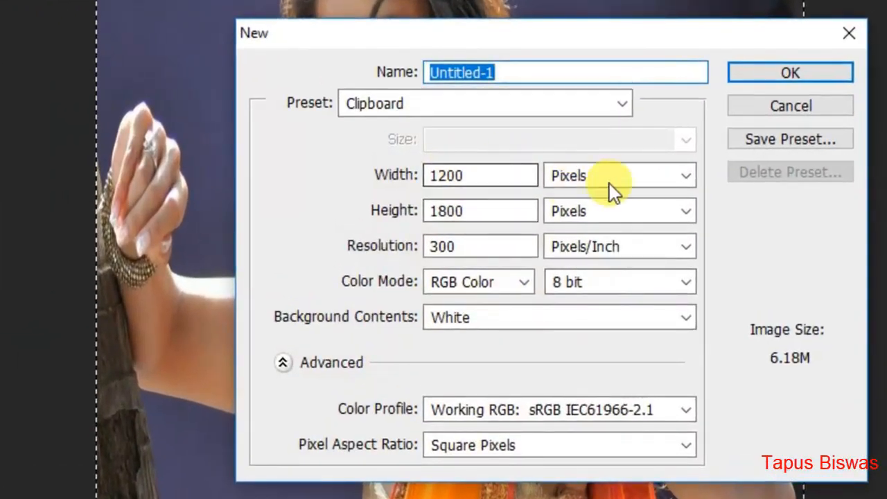
click(608, 178)
click(599, 176)
click(598, 176)
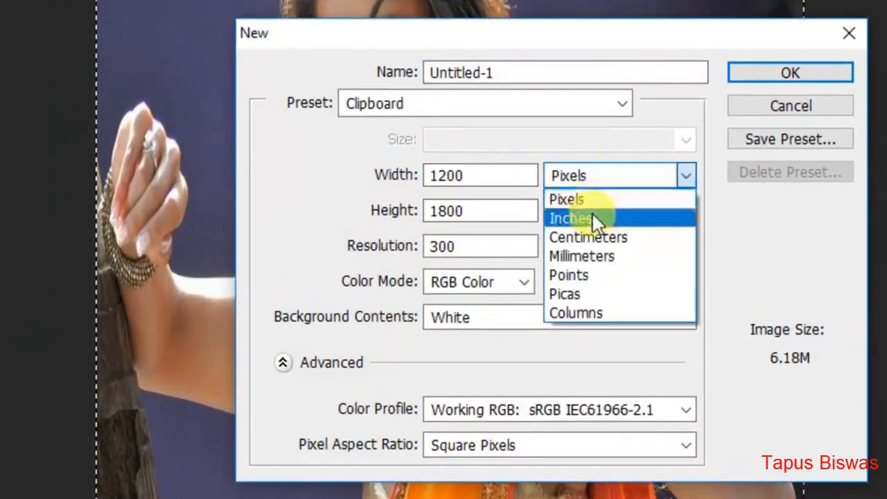
click(592, 211)
double_click(479, 185)
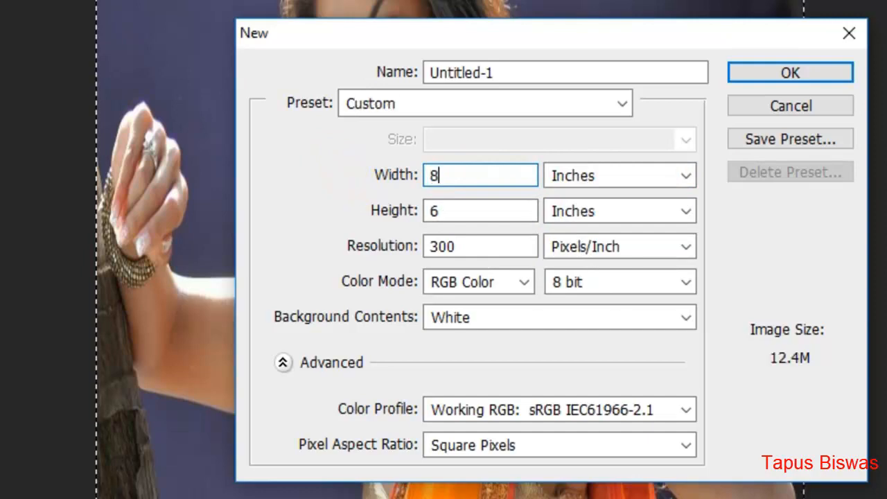
text(8)
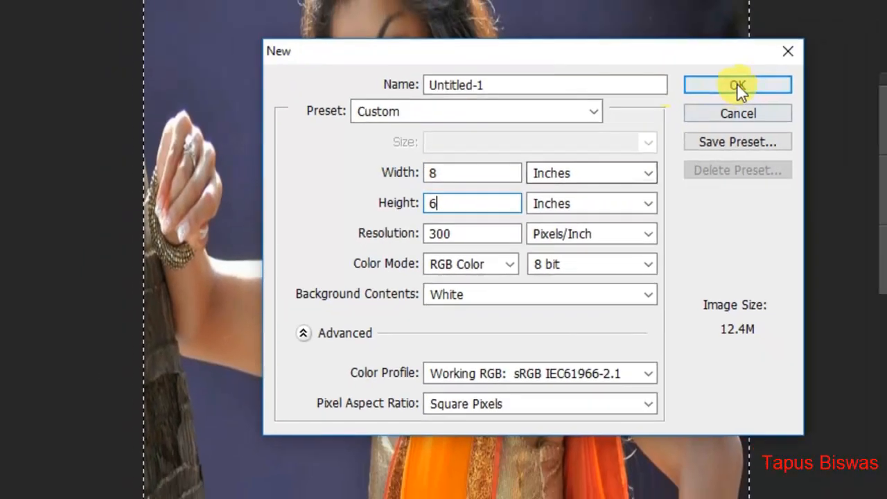
click(790, 73)
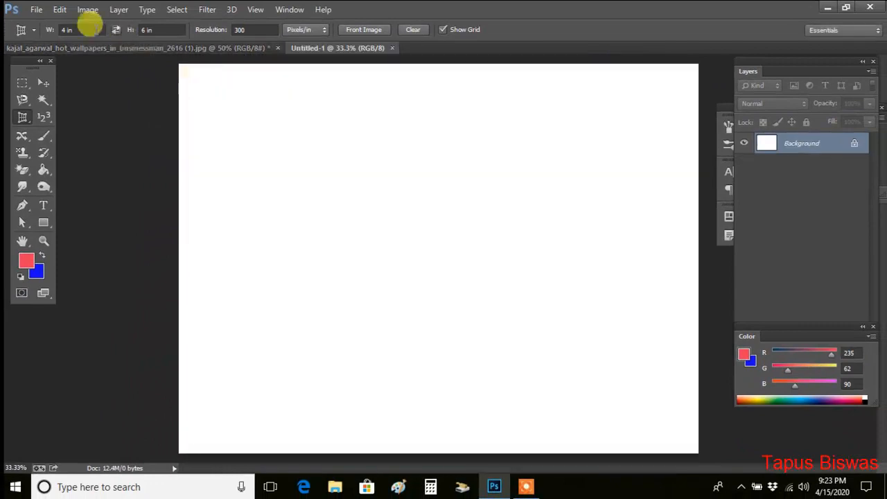
Paste the copied 4 × 6 in photo into the new document and move it to fill the left half of the canvas
click(60, 10)
click(113, 99)
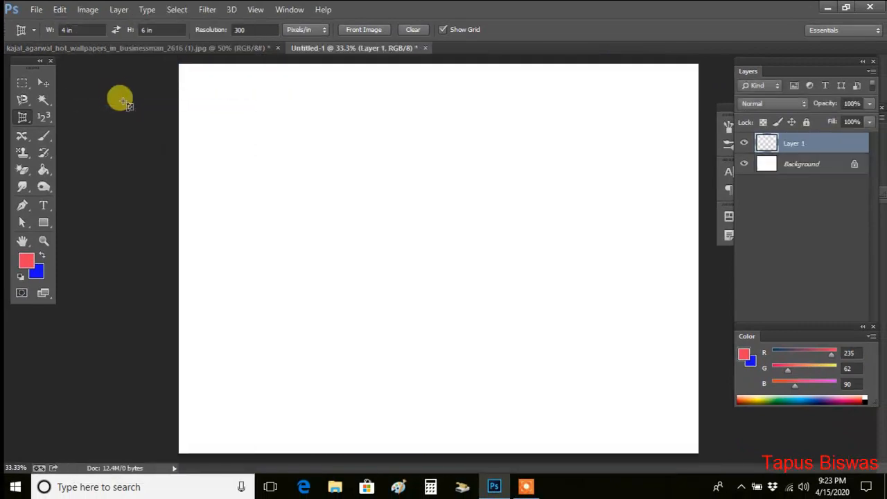
click(43, 82)
drag(357, 162, 263, 162)
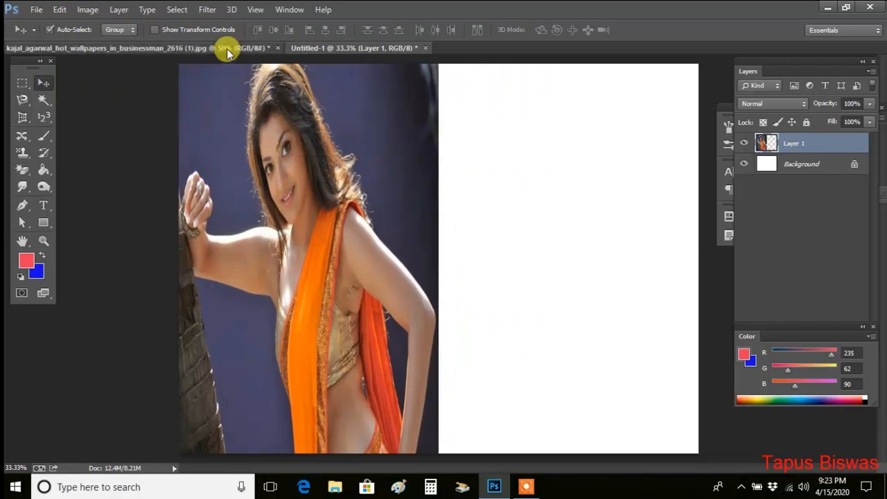
Return to the source photo and step back through its history to undo the selection and the perspective crop
click(228, 48)
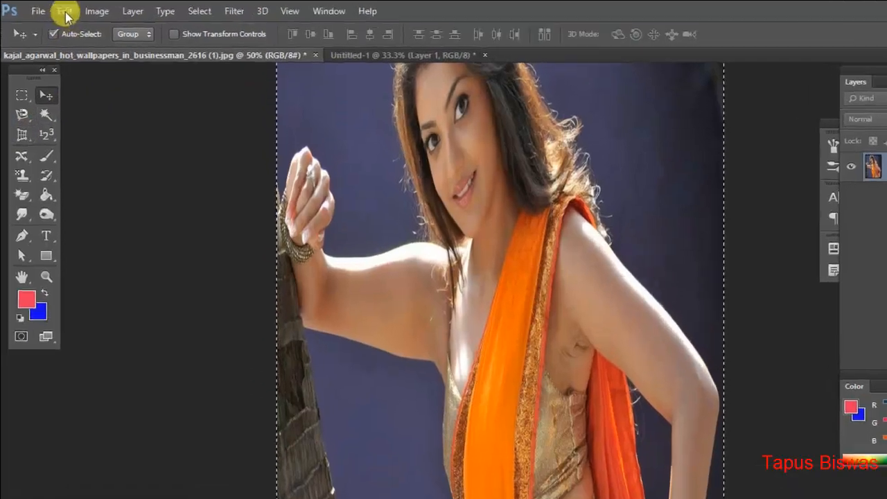
click(60, 9)
click(236, 108)
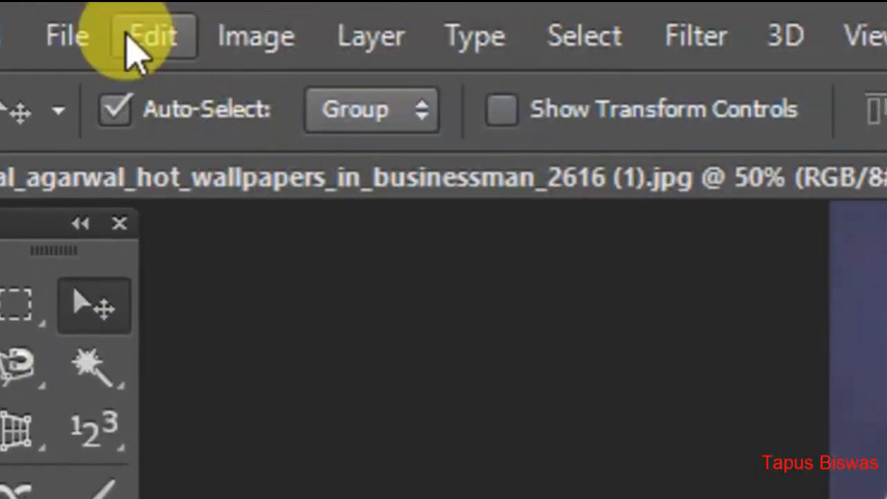
click(125, 31)
click(276, 131)
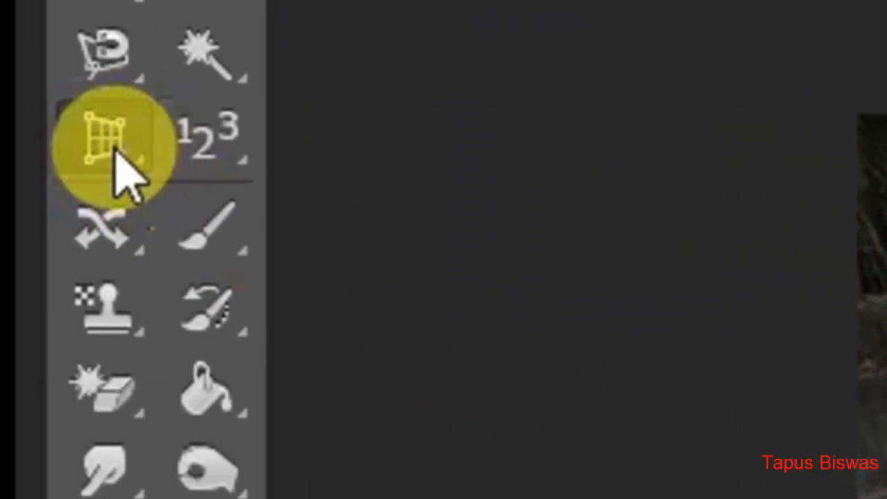
Crop the source photo with the regular Crop Tool at 4 × 6 in and 300 px/in, framing the woman's face and torso at full height
right_click(57, 135)
click(153, 117)
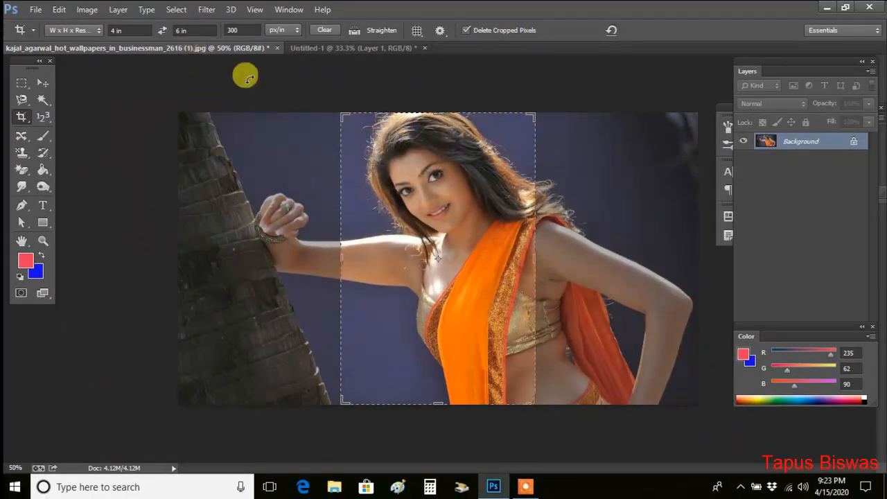
drag(475, 184, 456, 192)
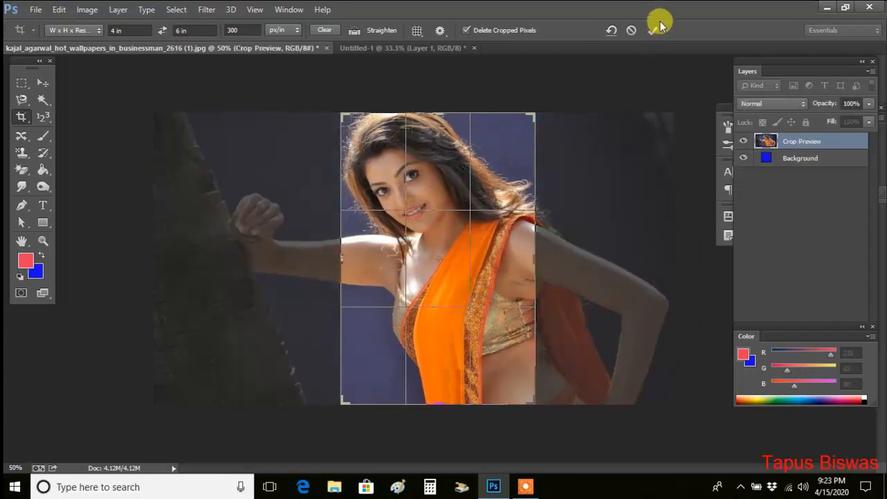
click(655, 31)
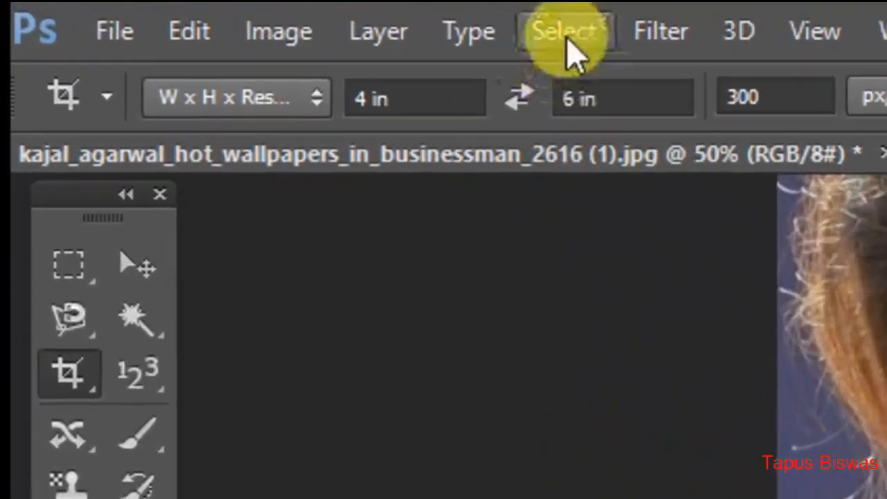
Select the entire newly cropped source photo and copy it
click(176, 11)
click(613, 88)
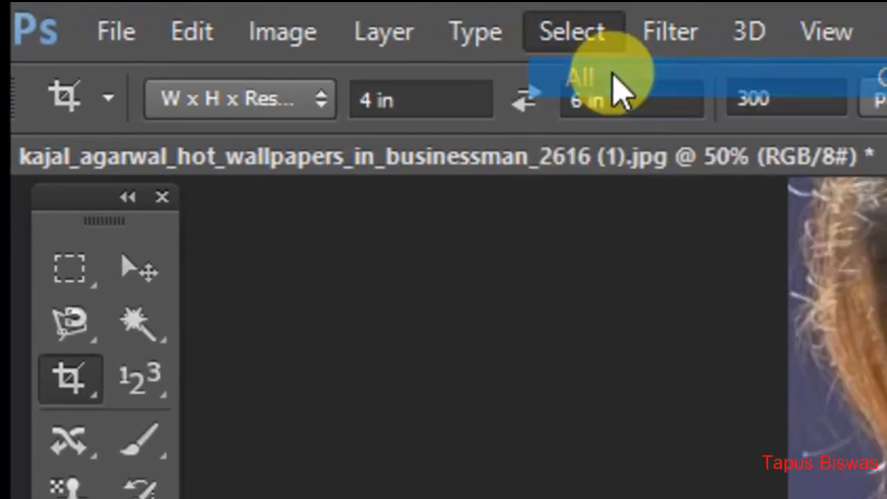
click(194, 43)
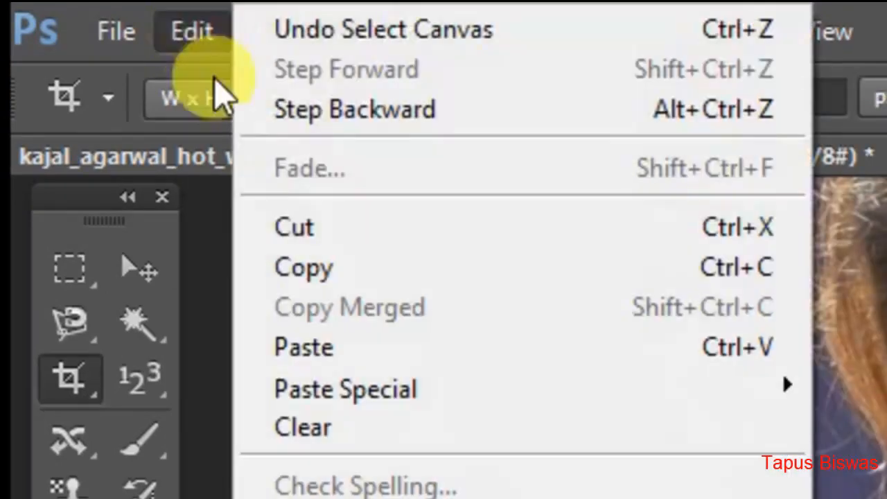
click(333, 281)
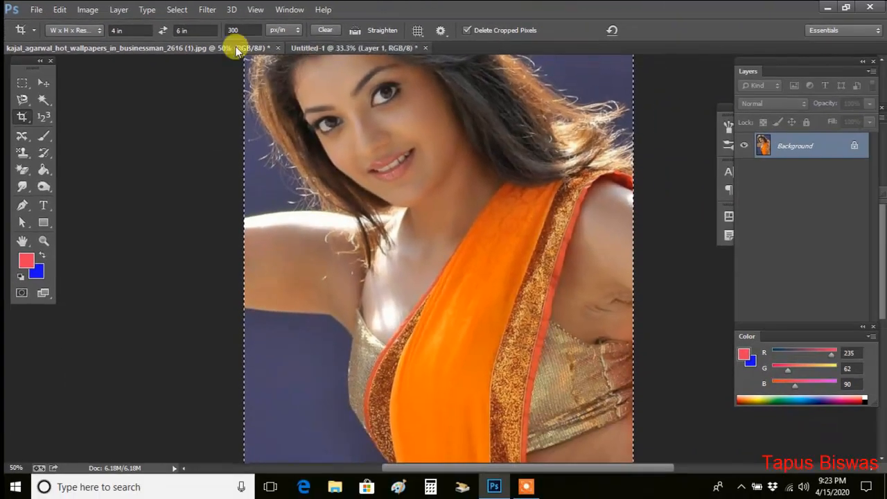
Paste the regular crop into the Untitled-1 document and move it to the right half, beside the perspective-cropped version
click(350, 48)
click(60, 10)
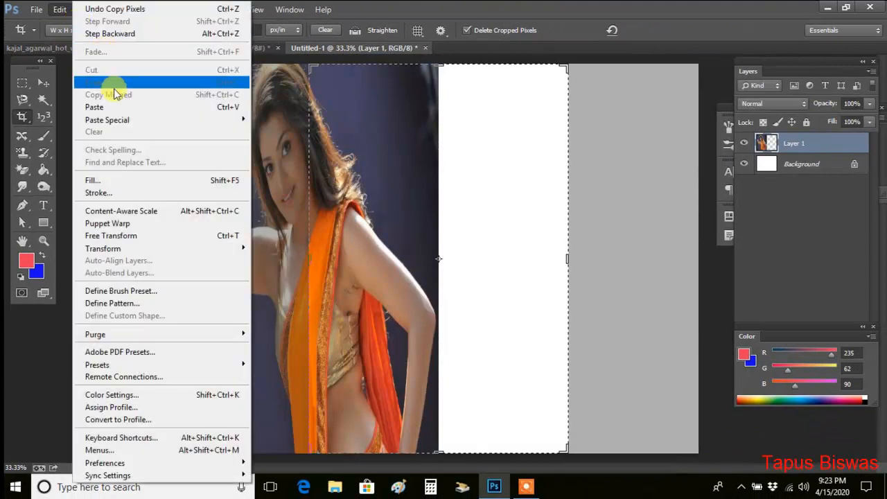
click(95, 104)
key(v)
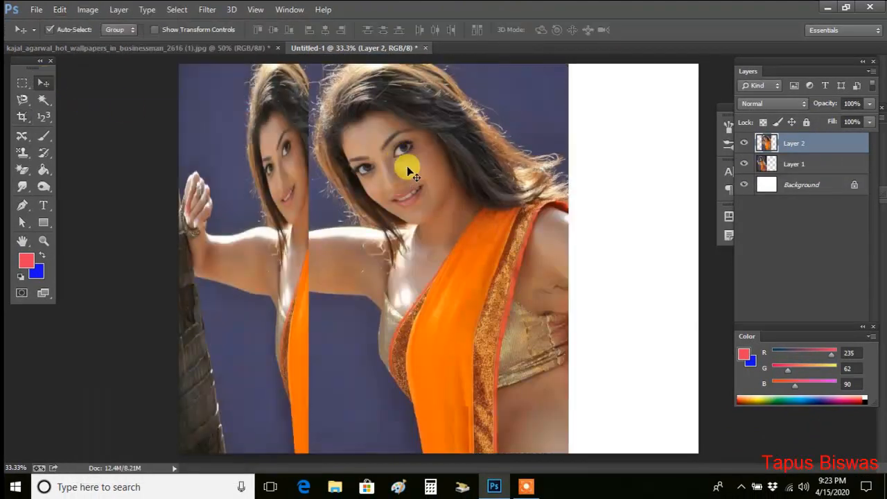
drag(408, 167, 531, 166)
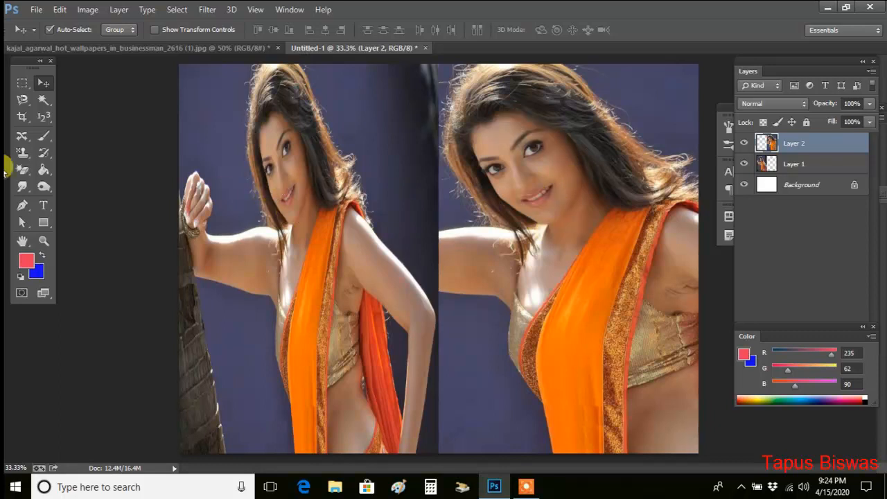
Switch to the Perspective Crop Tool and clear its width, height and resolution values
click(21, 115)
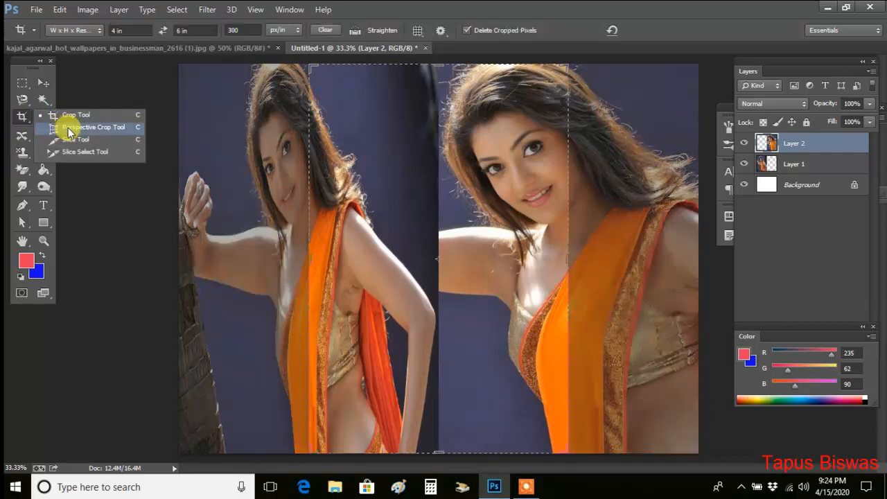
click(69, 129)
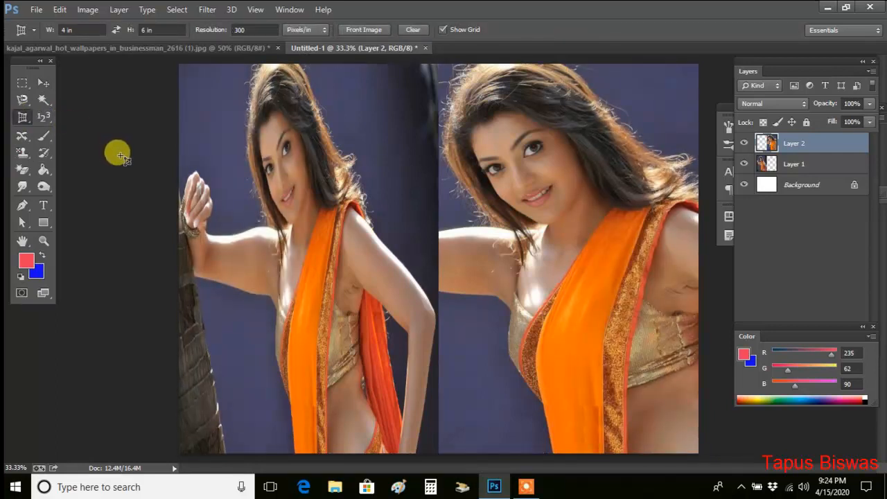
click(22, 116)
click(70, 129)
right_click(21, 116)
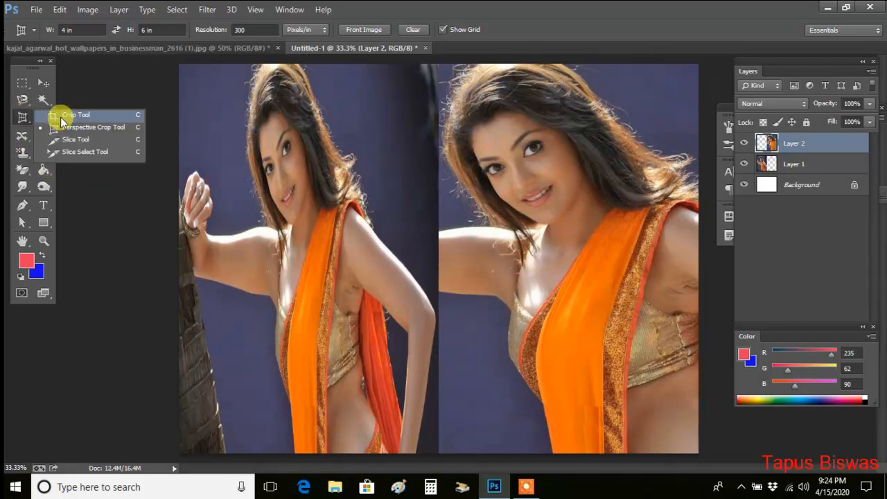
click(78, 129)
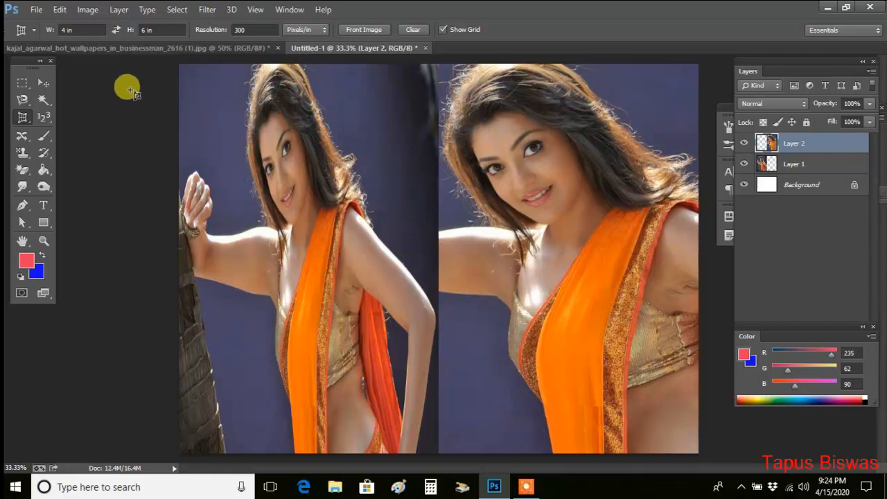
click(411, 29)
Open 5591-kajal-agarwal-2012-hot-iphone-hd-wallpaper_640x960.jpg and load its dimensions and resolution into the crop settings with Front Image
click(35, 9)
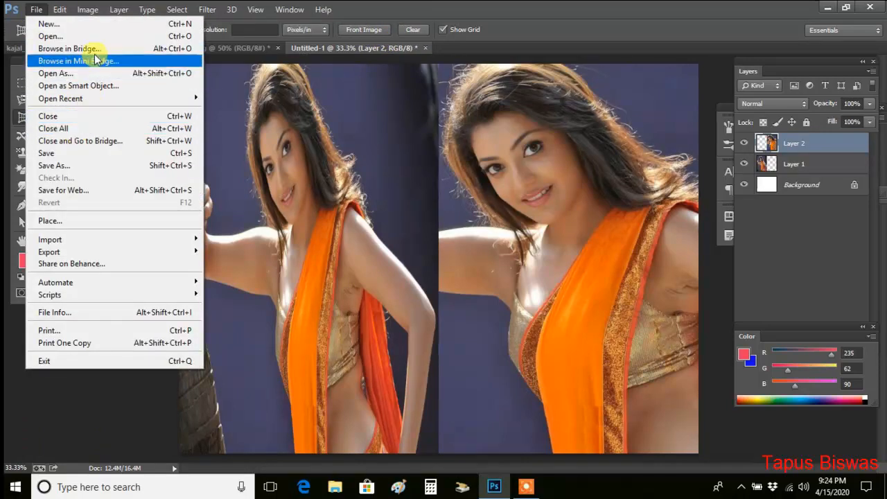
click(84, 36)
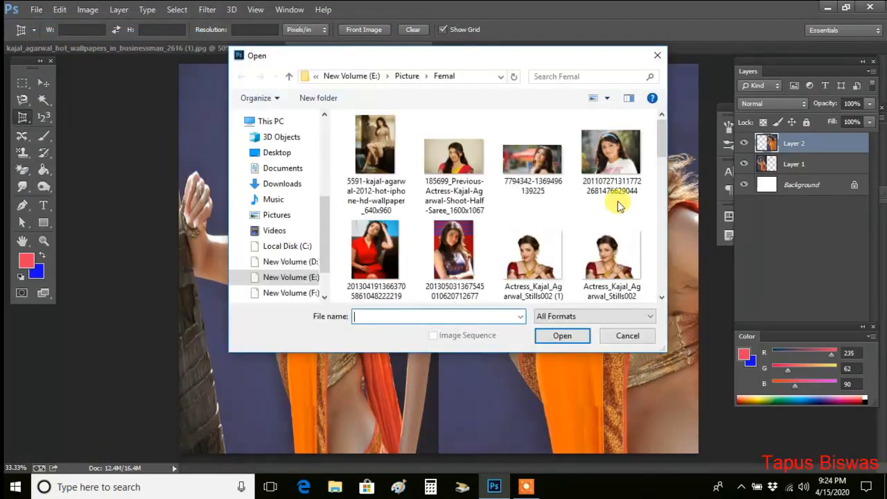
click(386, 167)
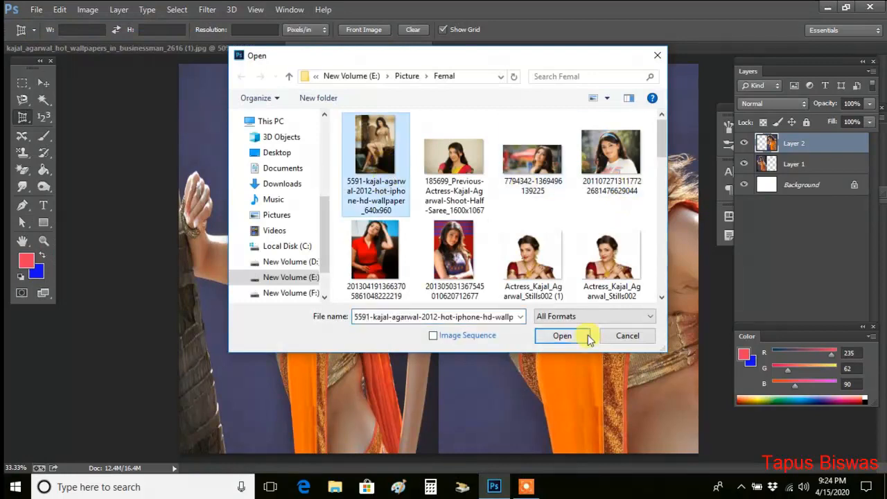
click(568, 336)
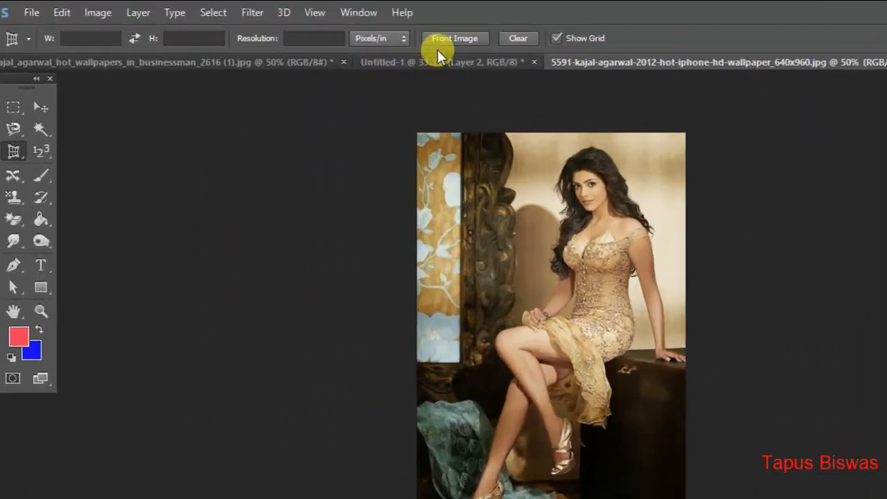
click(364, 29)
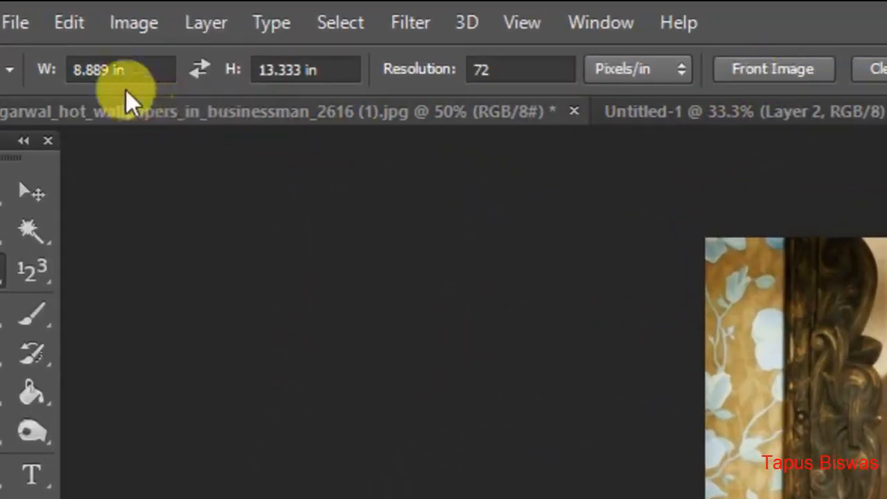
click(80, 70)
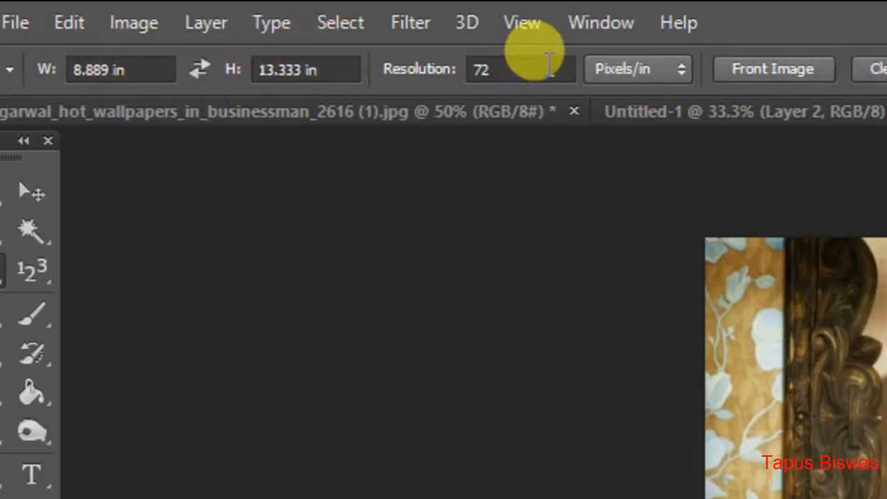
Open 2013041913663705861048222219.jpg from the Femal folder and load its size and resolution into the crop settings with Front Image
click(10, 23)
click(70, 81)
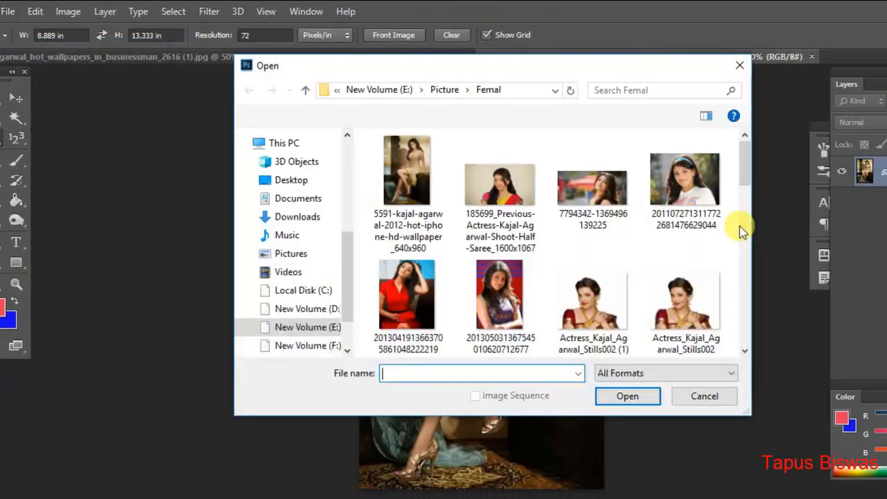
scroll(743, 177, down, 3)
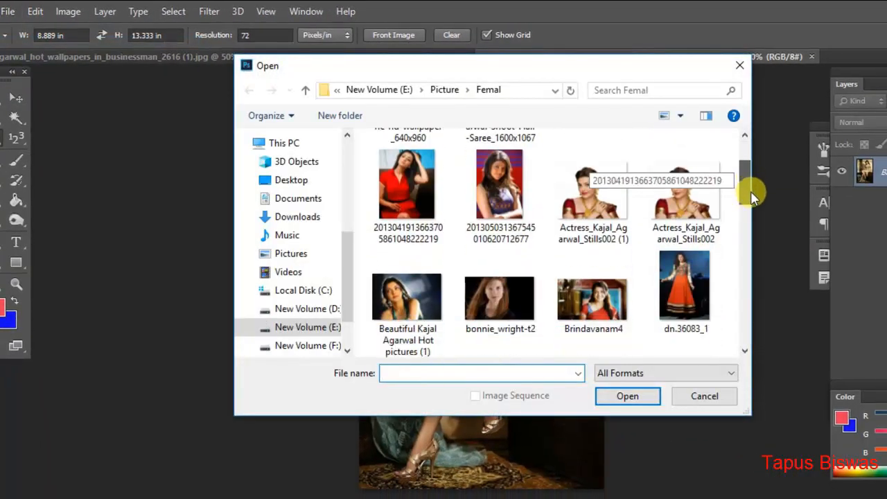
click(408, 223)
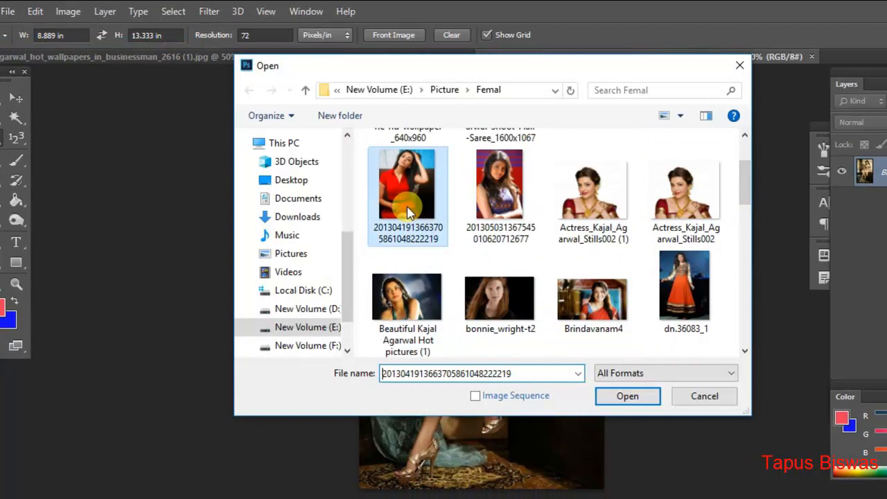
click(635, 398)
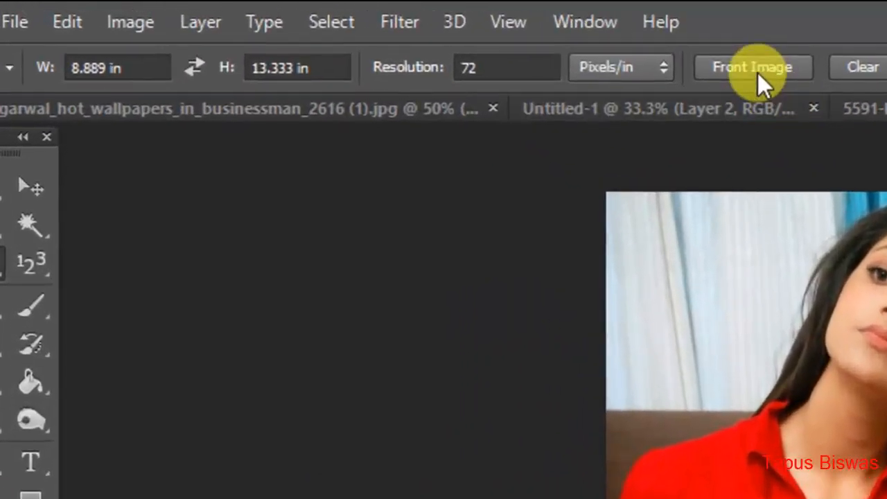
click(758, 72)
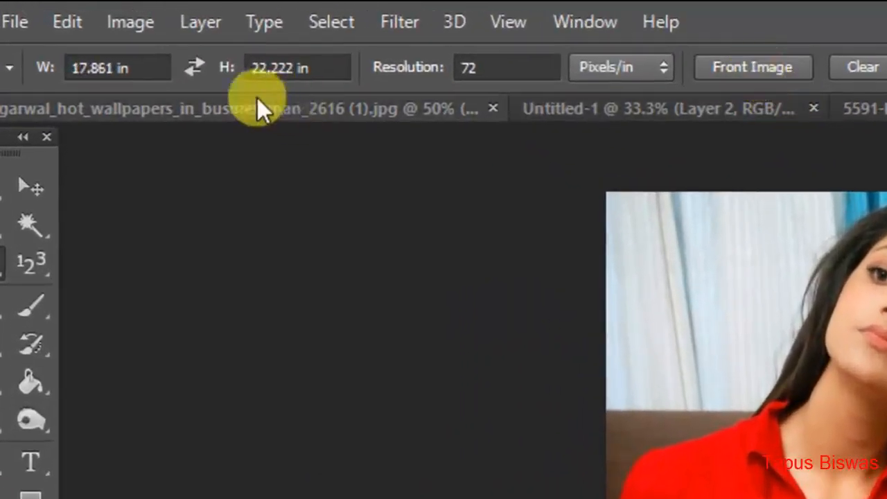
click(111, 70)
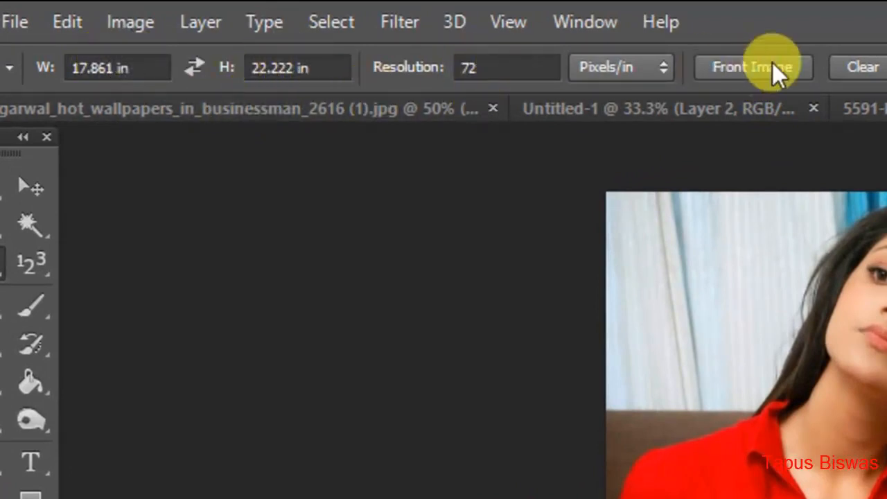
Clear the perspective crop's size and resolution, and switch the resolution unit to Pixels/cm and back to Pixels/in
click(872, 66)
click(642, 70)
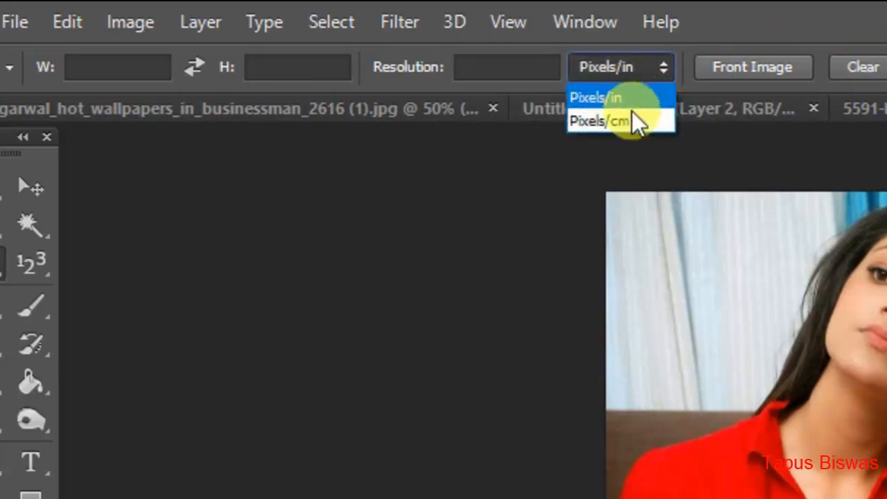
click(630, 119)
click(638, 73)
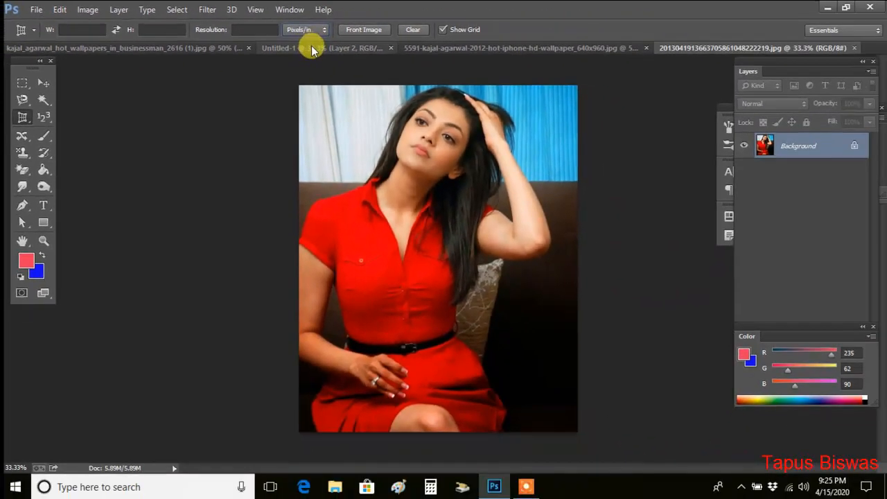
click(625, 99)
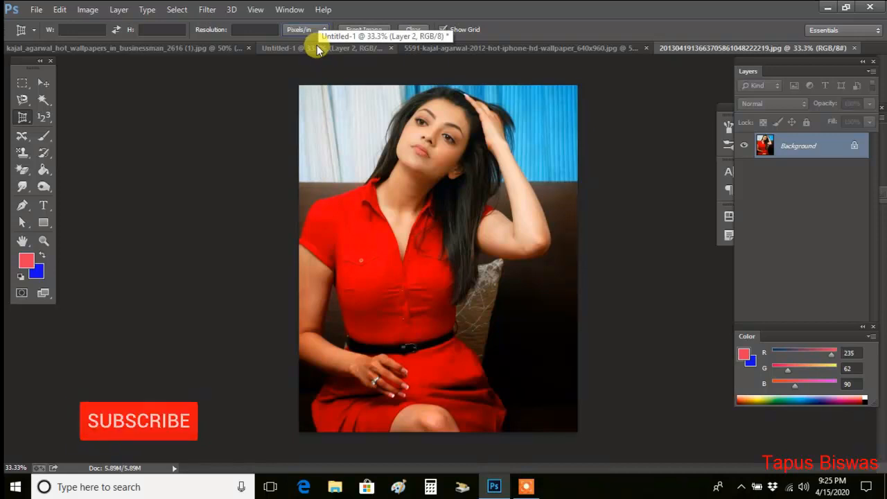
Switch from the Perspective Crop Tool to the Crop Tool, and finish with the Rectangular Marquee Tool active
right_click(22, 116)
click(55, 117)
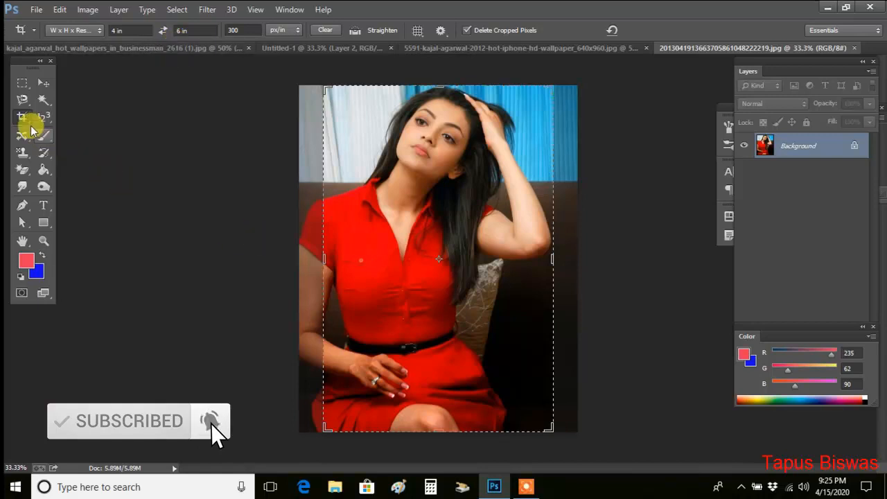
click(22, 82)
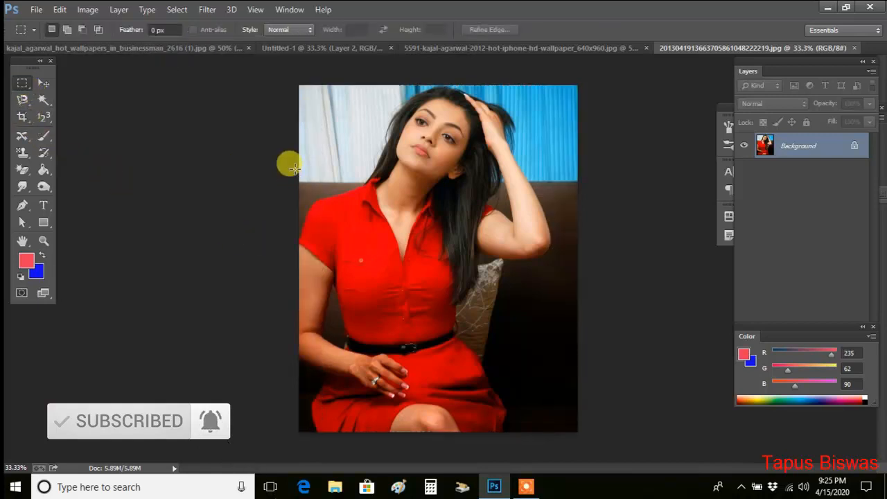